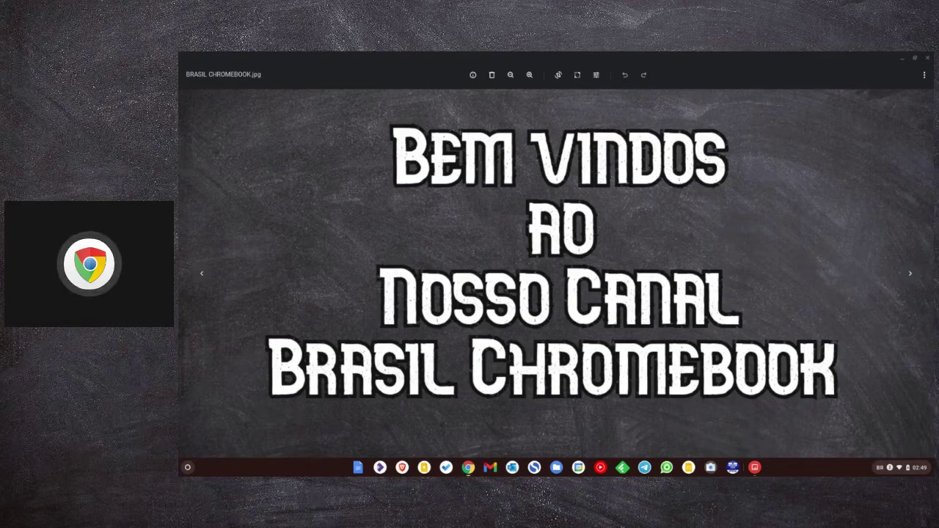
Step: Switch to the Chrome browser and search the Chrome Web Store for "The Great Suspender"
{"action": "key", "text": "alt+Tab"}
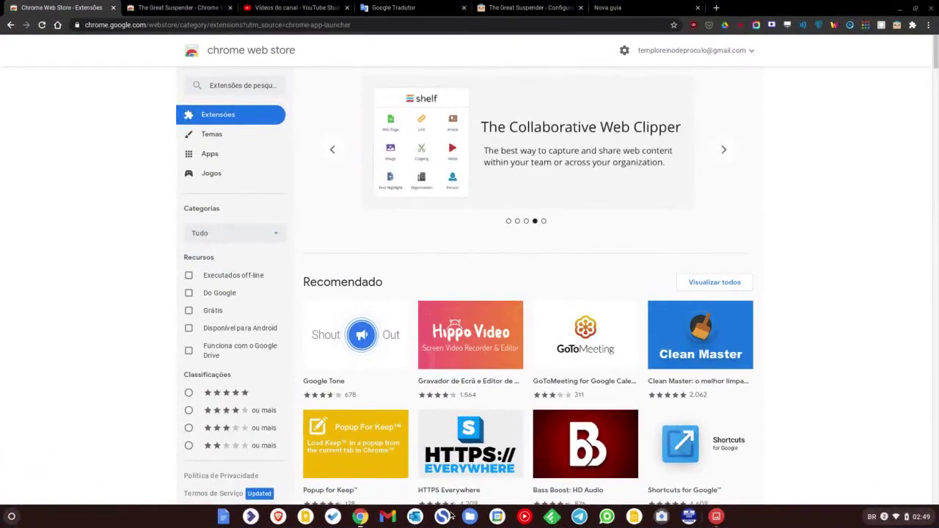
{"action": "left_click", "coordinate": [247, 86]}
{"action": "type", "text": "The Great Suspender"}
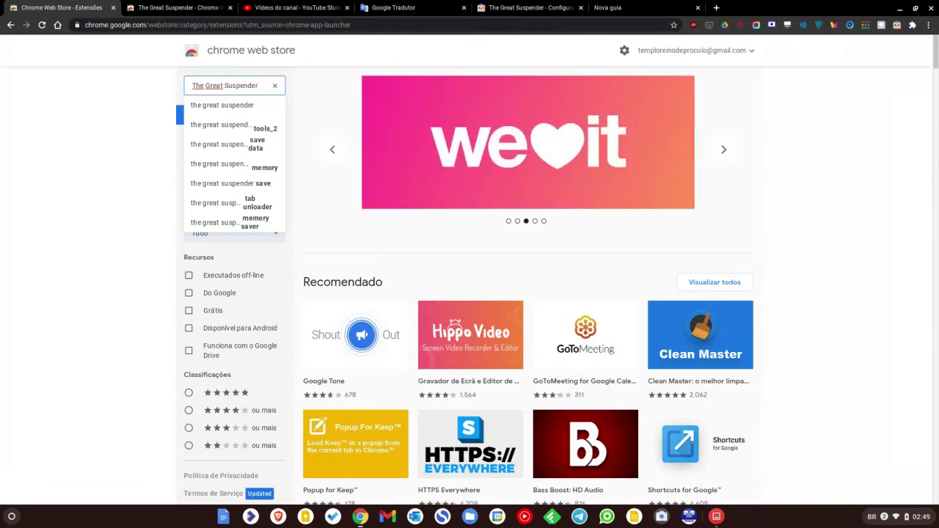
{"action": "key", "text": "Return"}
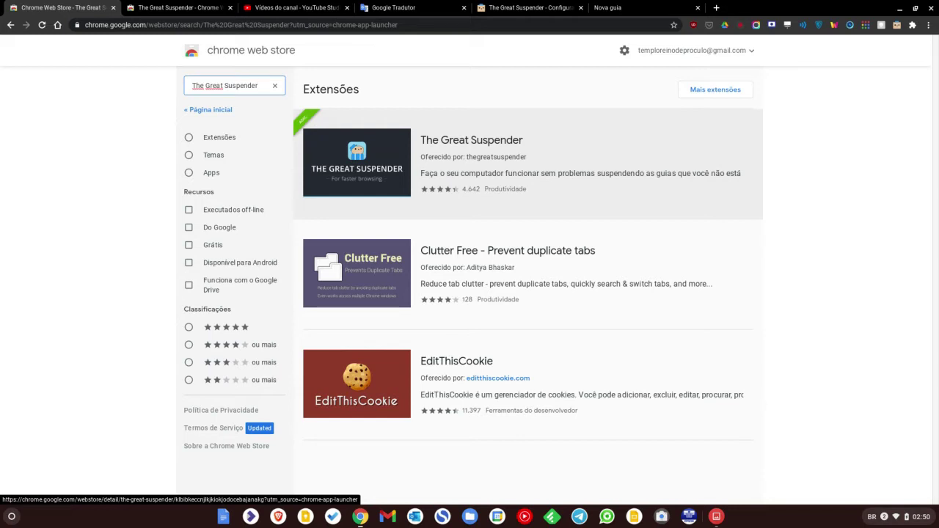
Step: View The Great Suspender's store page and highlight its update date in the additional information
{"action": "left_click", "coordinate": [299, 218]}
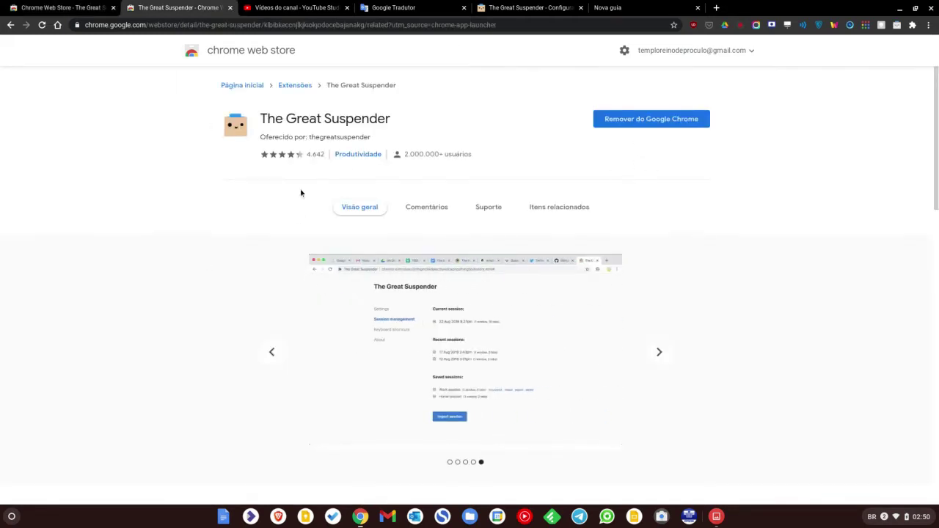
{"action": "scroll", "coordinate": [153, 326], "scroll_direction": "down", "scroll_amount": 1}
{"action": "scroll", "coordinate": [153, 326], "scroll_direction": "down", "scroll_amount": 5}
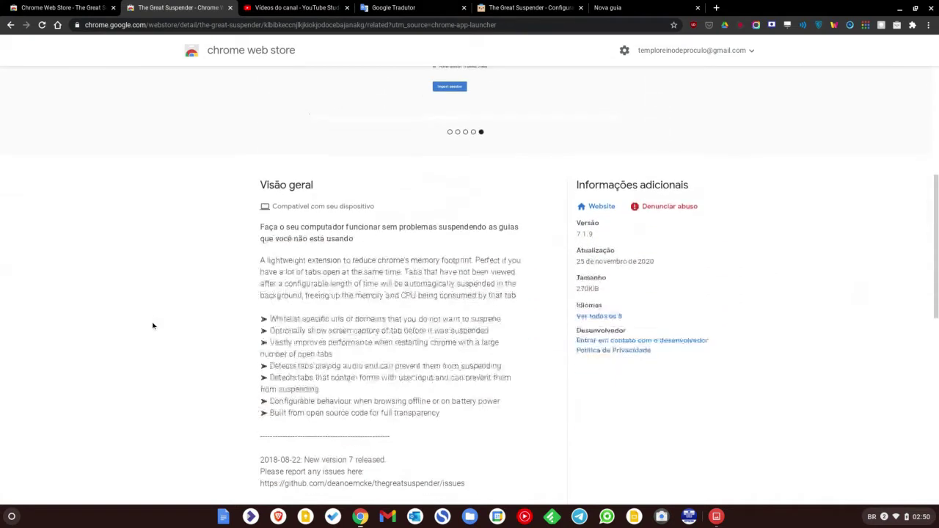
{"action": "left_click_drag", "start_coordinate": [576, 261], "coordinate": [668, 262]}
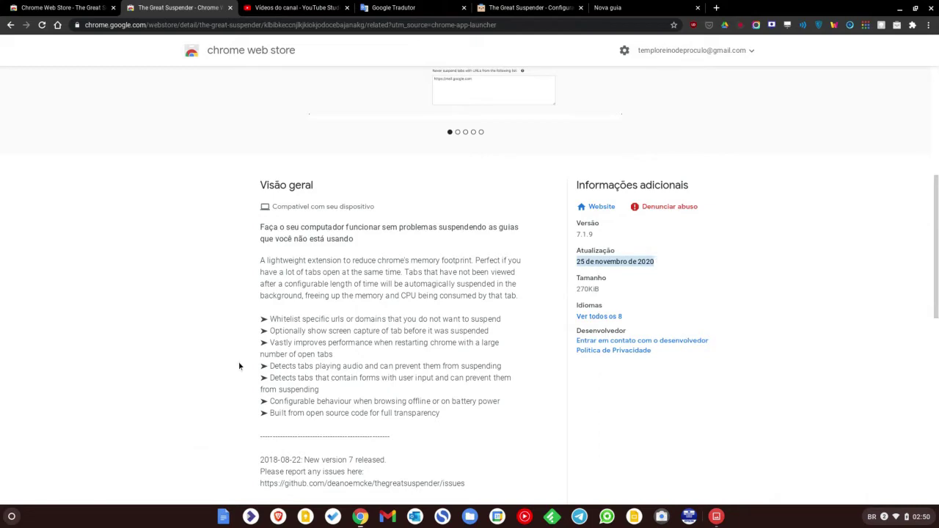
Step: Read the Portuguese translation of the description in Google Tradutor, and highlight the user count on the extension's store page
{"action": "left_click", "coordinate": [397, 9]}
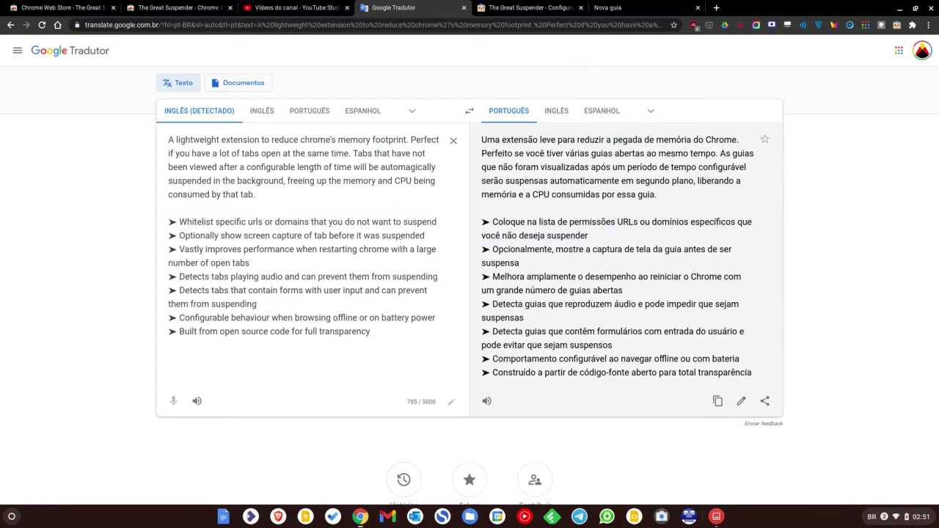
{"action": "left_click", "coordinate": [176, 8]}
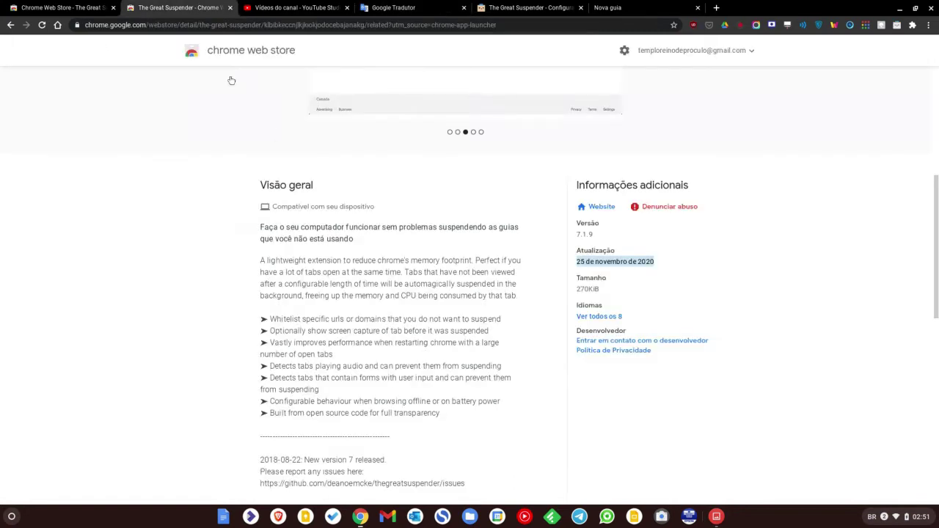
{"action": "scroll", "coordinate": [243, 330], "scroll_direction": "up", "scroll_amount": 3}
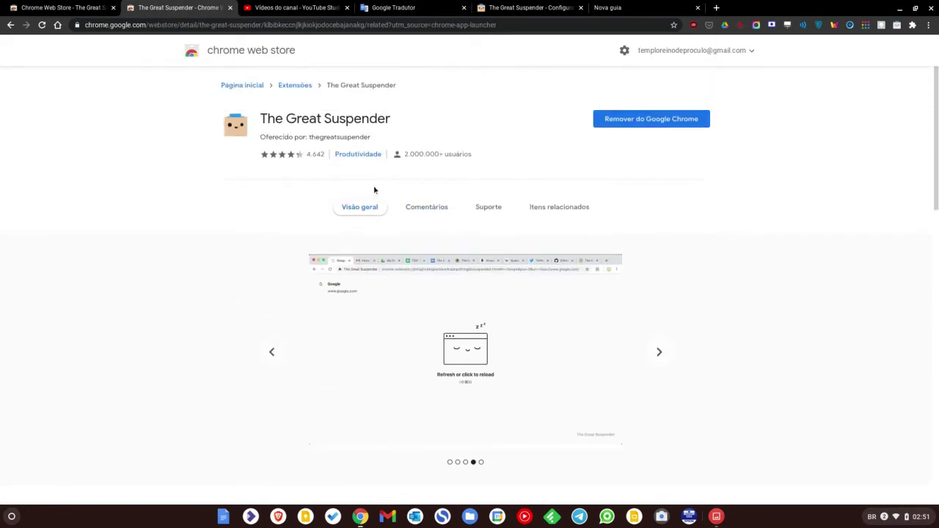
{"action": "left_click_drag", "start_coordinate": [478, 156], "coordinate": [402, 156]}
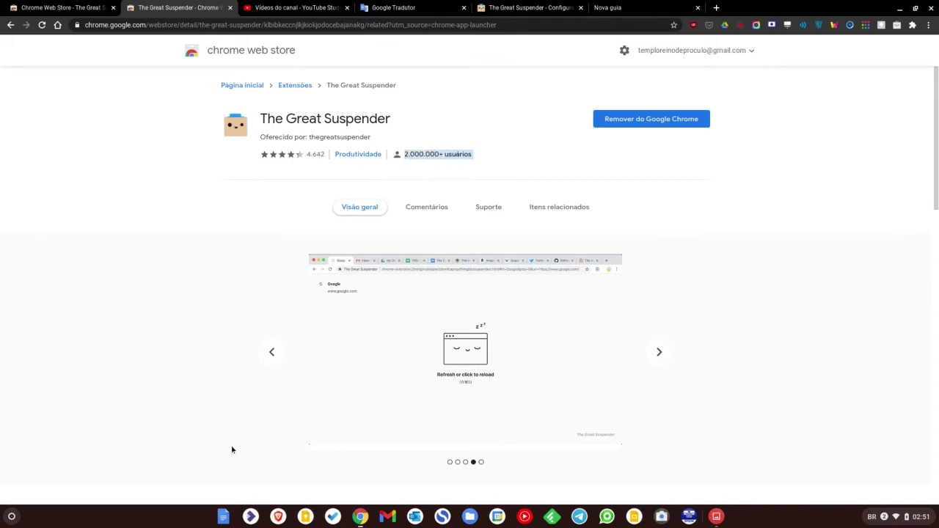
Step: Show The Great Suspender's settings page to examine its automatic tab suspension options
{"action": "left_click", "coordinate": [523, 9]}
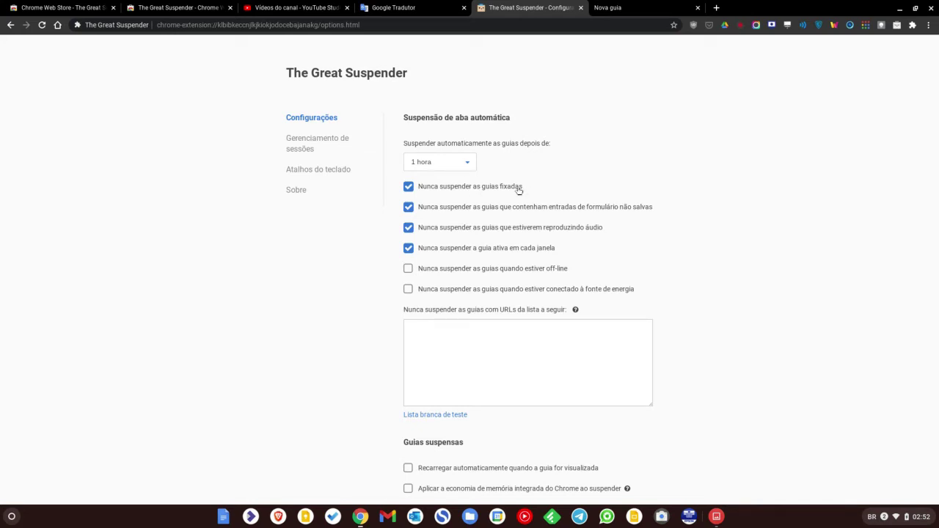
Step: Pin the Chrome Web Store tab and release it again to demonstrate pinned tabs
{"action": "right_click", "coordinate": [77, 9]}
{"action": "mouse_move", "coordinate": [163, 48]}
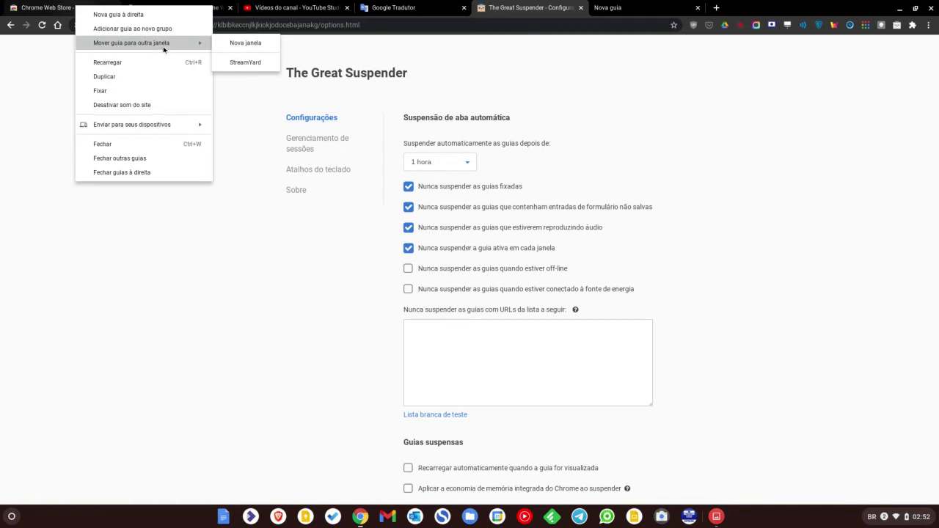
{"action": "left_click", "coordinate": [128, 91]}
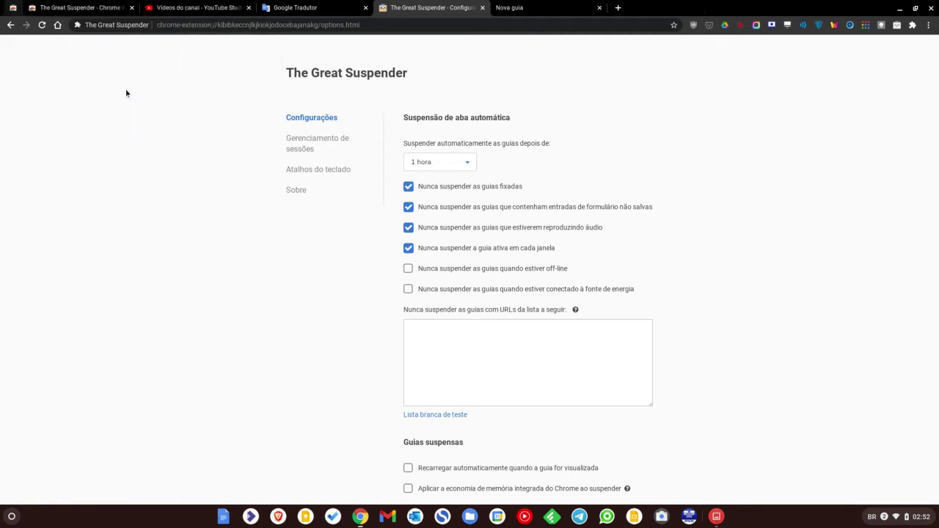
{"action": "right_click", "coordinate": [13, 12]}
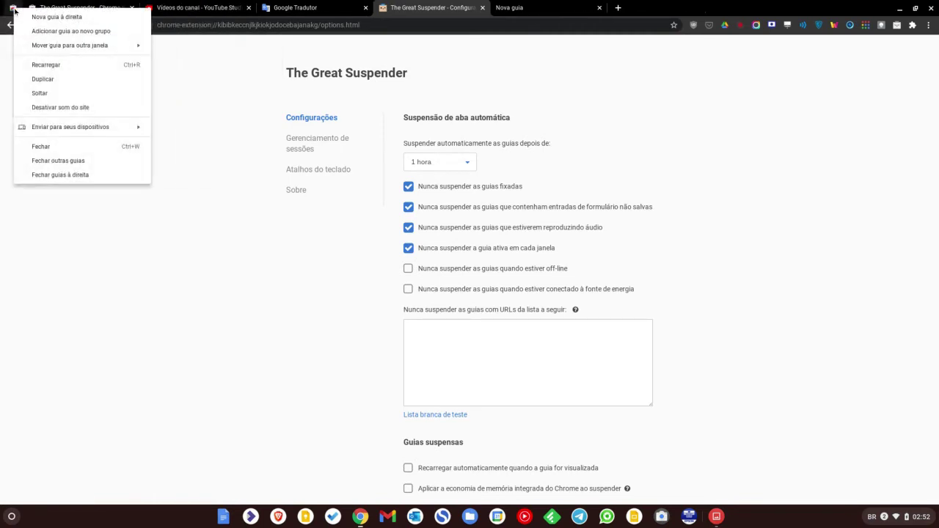
{"action": "left_click", "coordinate": [54, 93]}
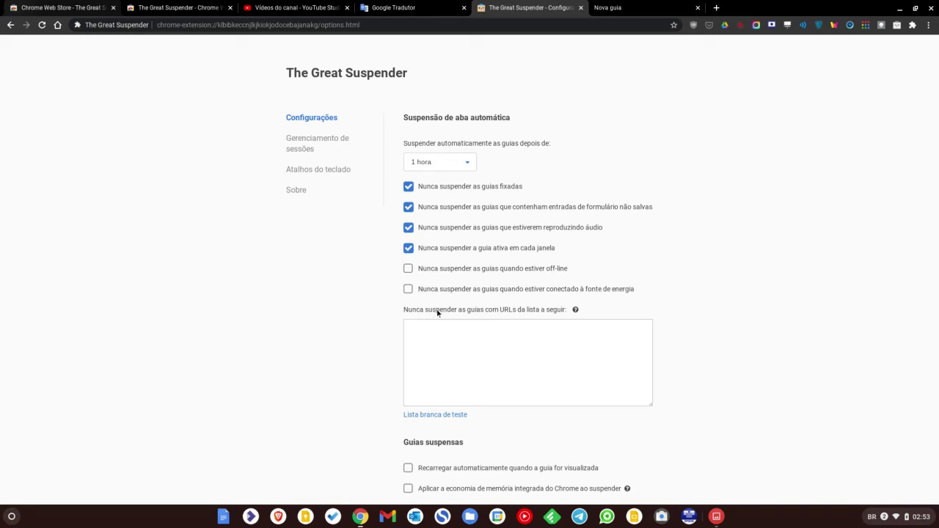
Step: Examine the extension's settings, from the URL list of never-suspended tabs to the suspended-tab and other options
{"action": "left_click", "coordinate": [421, 345]}
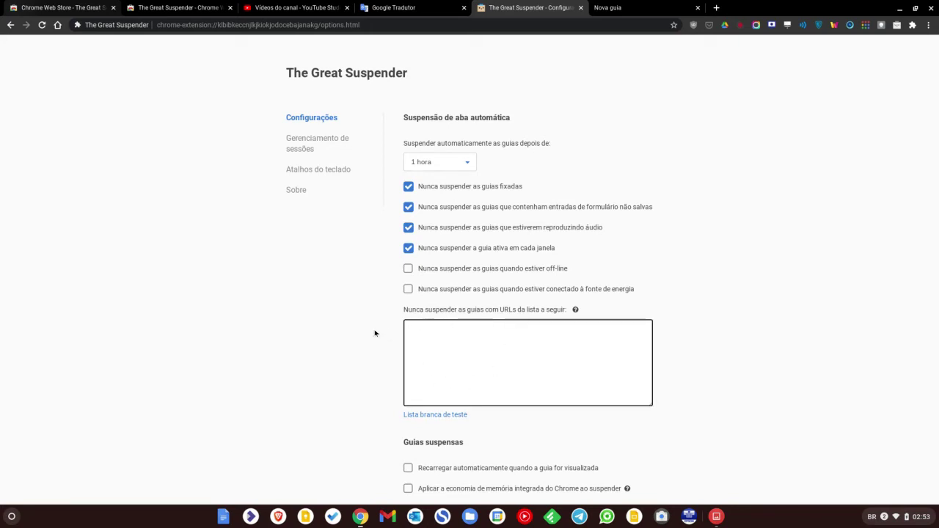
{"action": "scroll", "coordinate": [365, 381], "scroll_direction": "down", "scroll_amount": 2}
{"action": "scroll", "coordinate": [365, 381], "scroll_direction": "down", "scroll_amount": 2}
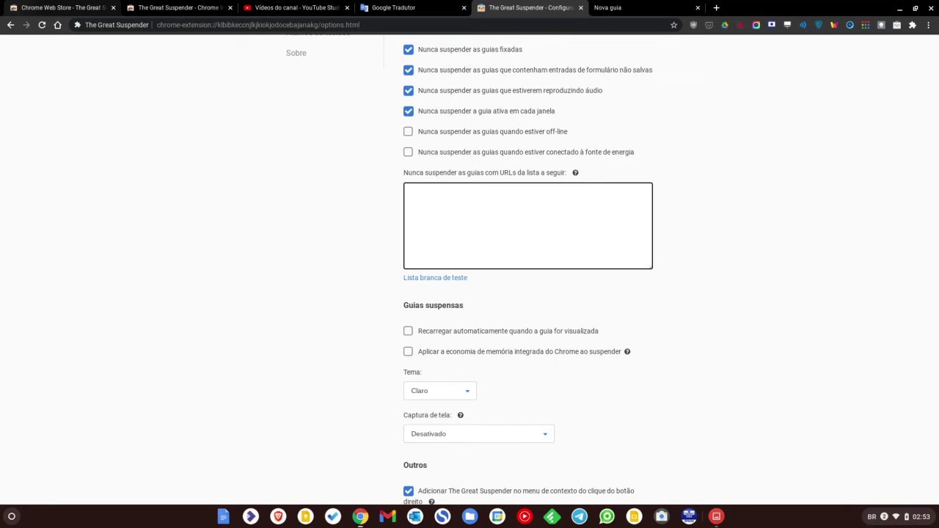
{"action": "scroll", "coordinate": [325, 382], "scroll_direction": "down", "scroll_amount": 3}
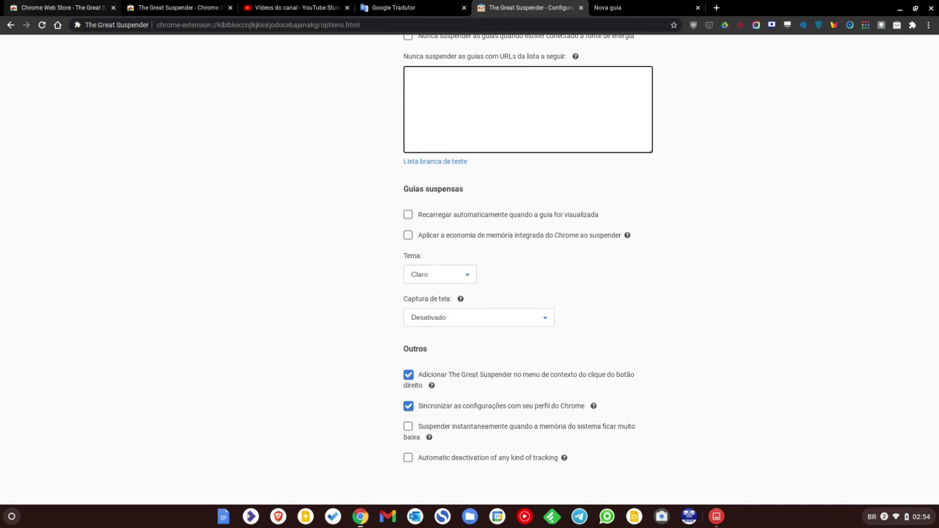
{"action": "scroll", "coordinate": [319, 331], "scroll_direction": "up", "scroll_amount": 4}
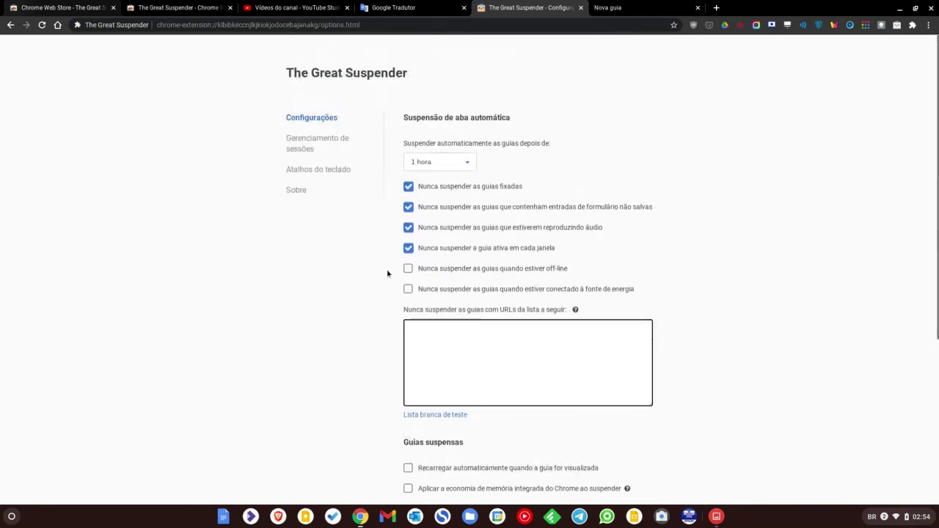
{"action": "scroll", "coordinate": [390, 225], "scroll_direction": "down", "scroll_amount": 3}
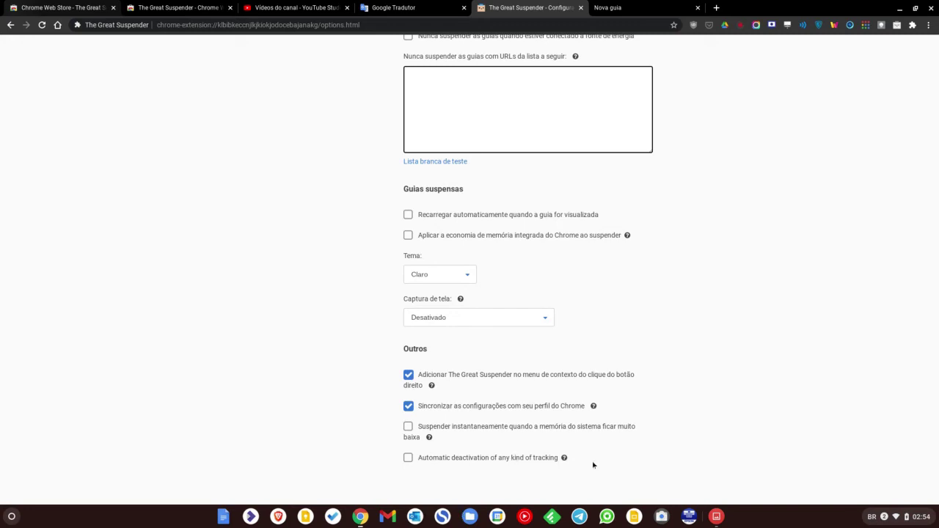
{"action": "scroll", "coordinate": [254, 457], "scroll_direction": "up", "scroll_amount": 5}
{"action": "scroll", "coordinate": [255, 458], "scroll_direction": "down", "scroll_amount": 4}
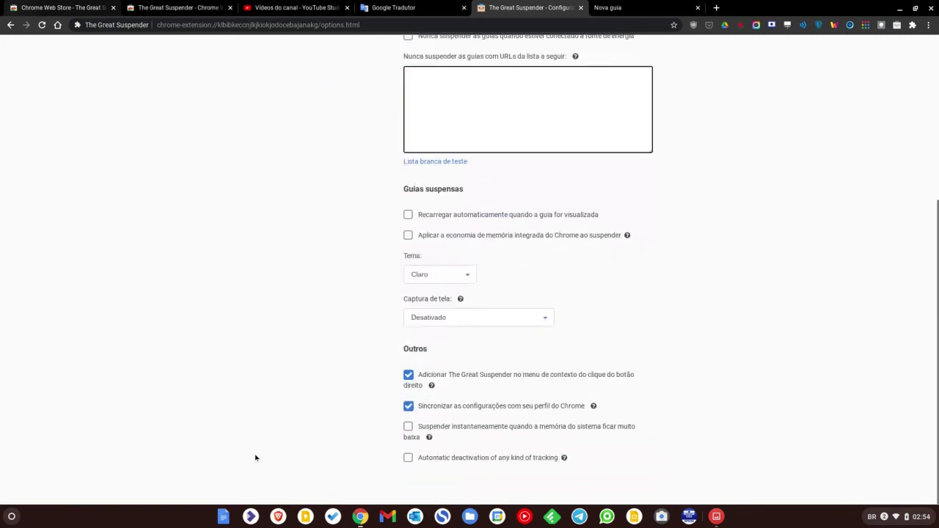
{"action": "scroll", "coordinate": [254, 457], "scroll_direction": "up", "scroll_amount": 4}
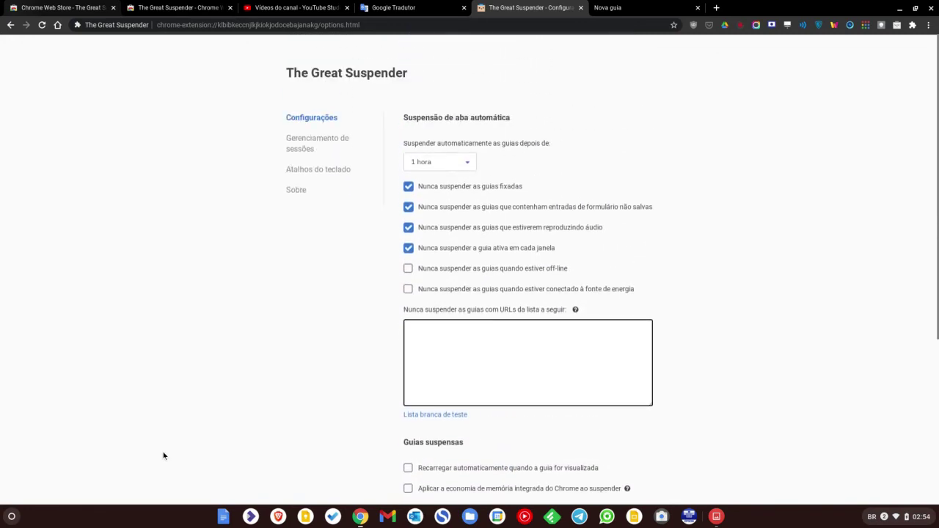
Step: Examine The Great Suspender's session management and keyboard shortcut pages
{"action": "left_click", "coordinate": [300, 146]}
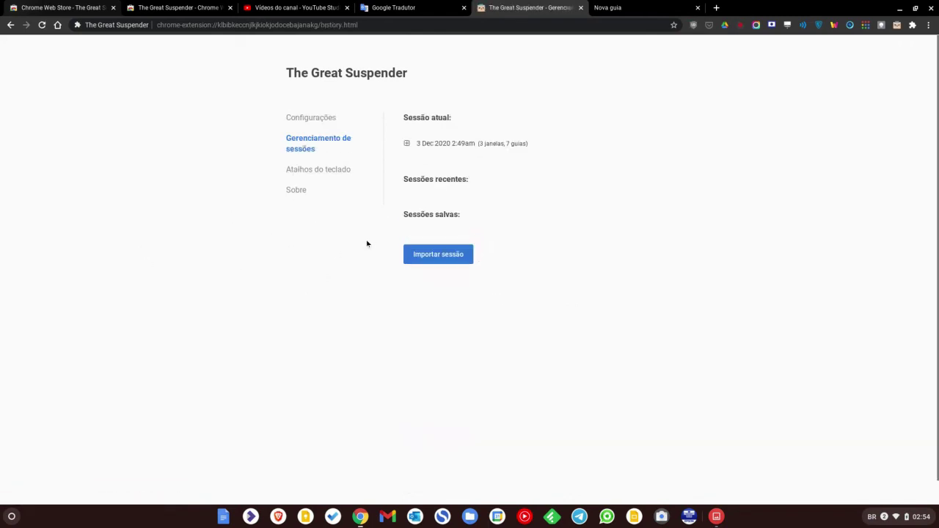
{"action": "left_click", "coordinate": [301, 171]}
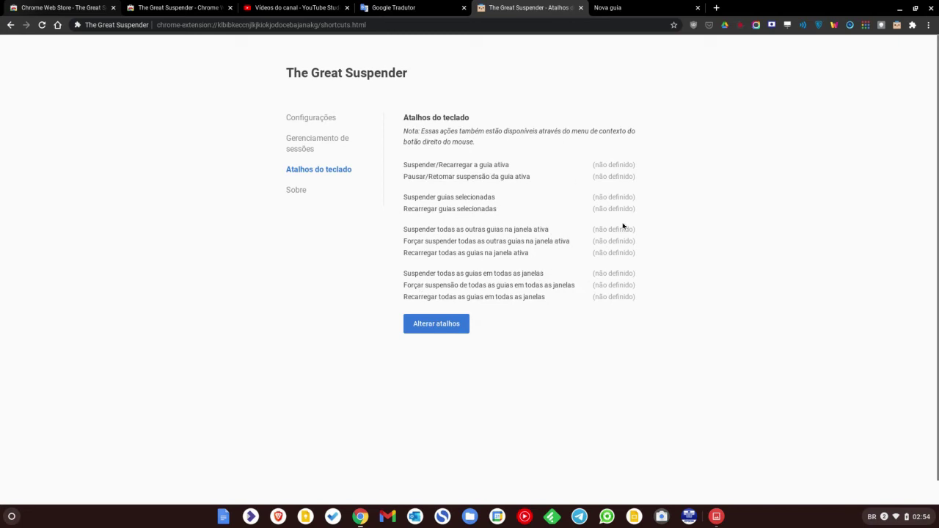
Step: Review the extension's main settings once more and return to its Chrome Web Store page
{"action": "left_click", "coordinate": [297, 120]}
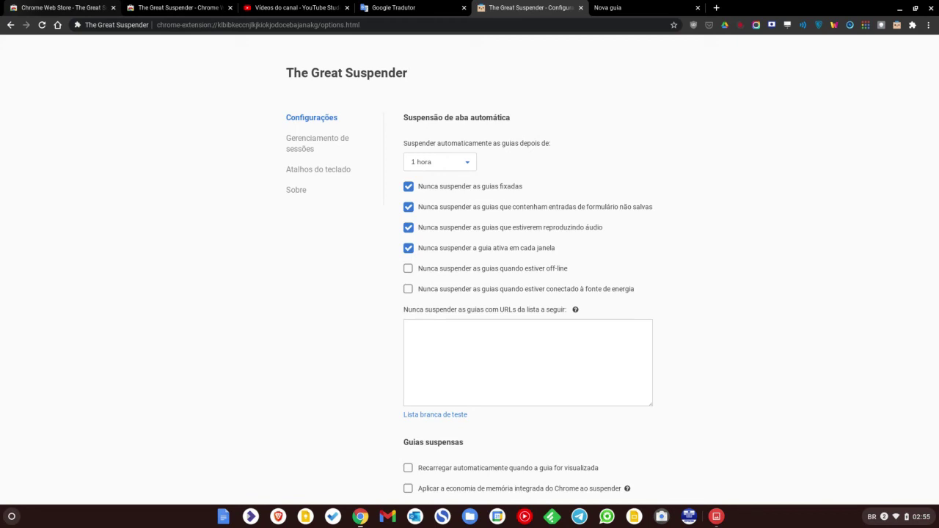
{"action": "scroll", "coordinate": [329, 396], "scroll_direction": "down", "scroll_amount": 5}
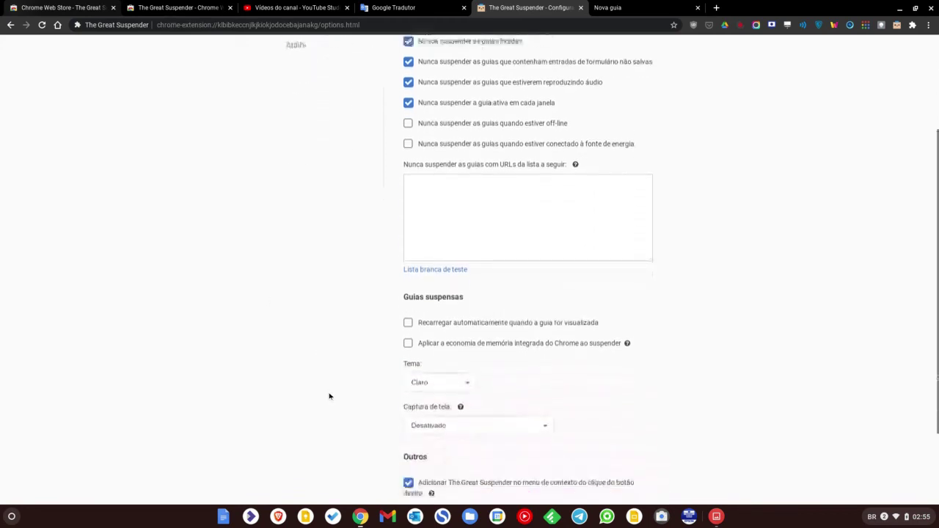
{"action": "scroll", "coordinate": [327, 397], "scroll_direction": "up", "scroll_amount": 5}
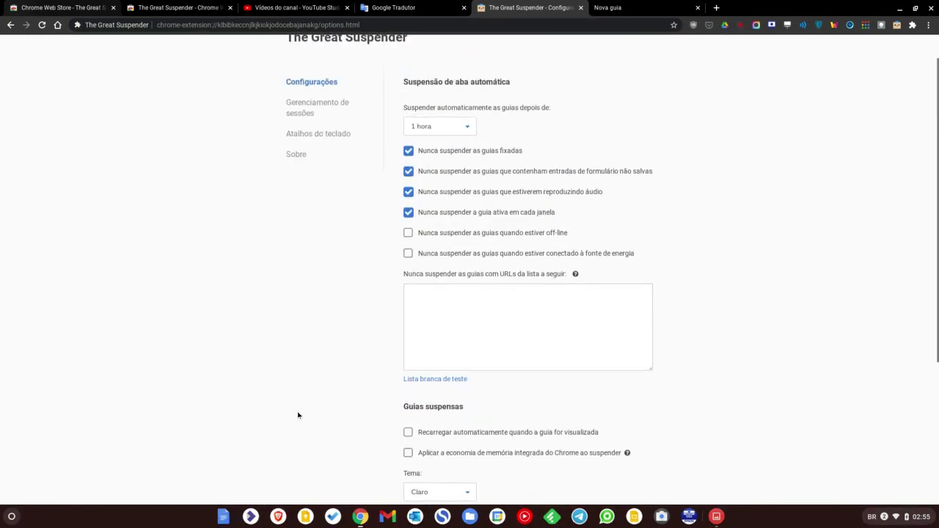
{"action": "left_click", "coordinate": [195, 8]}
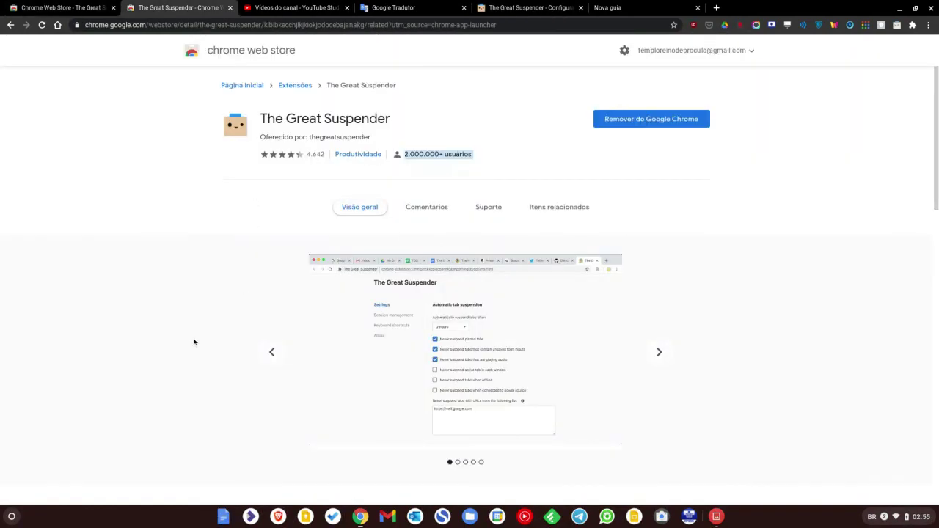